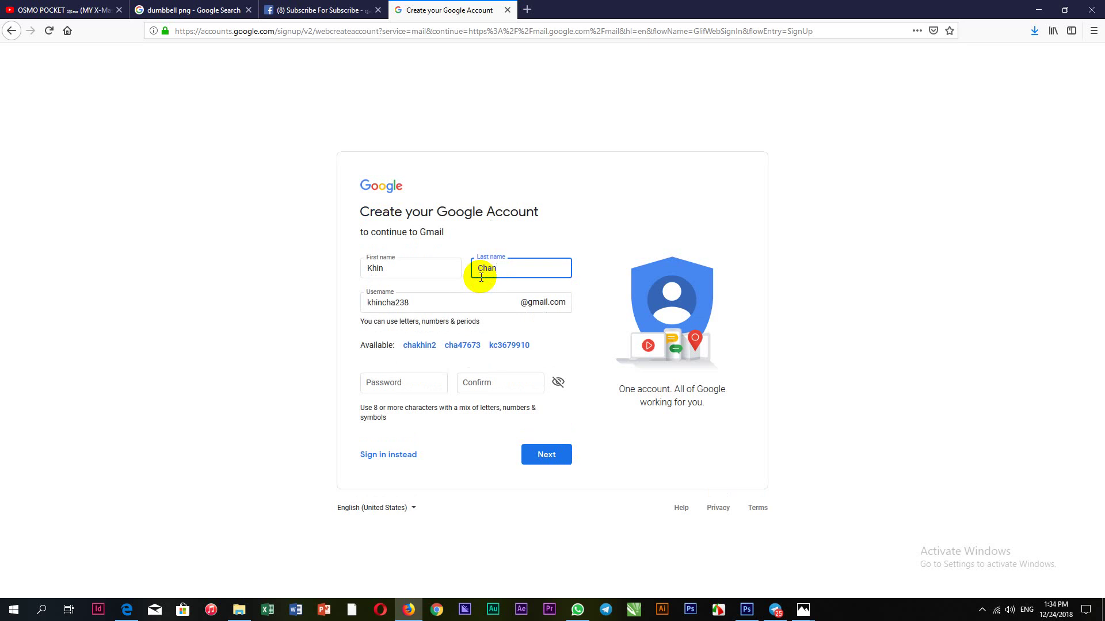
Finish typing the surname in the Last name field, leaving a suggested username filled in
text(so)
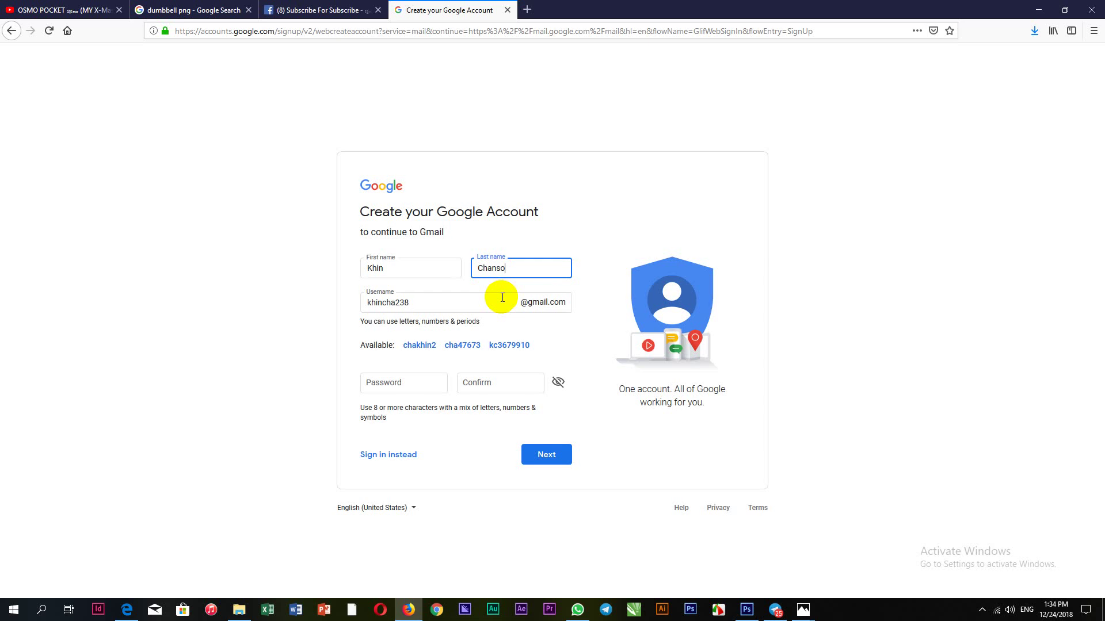
click(996, 184)
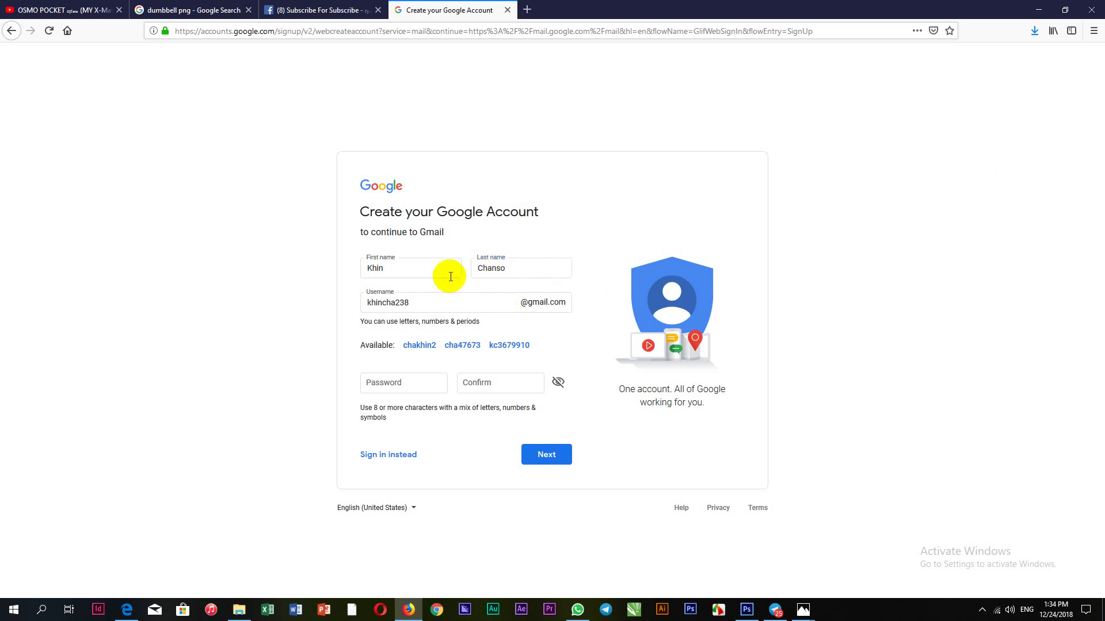
Replace the trailing digits of the suggested username with new letters
double_click(412, 265)
click(412, 265)
click(418, 303)
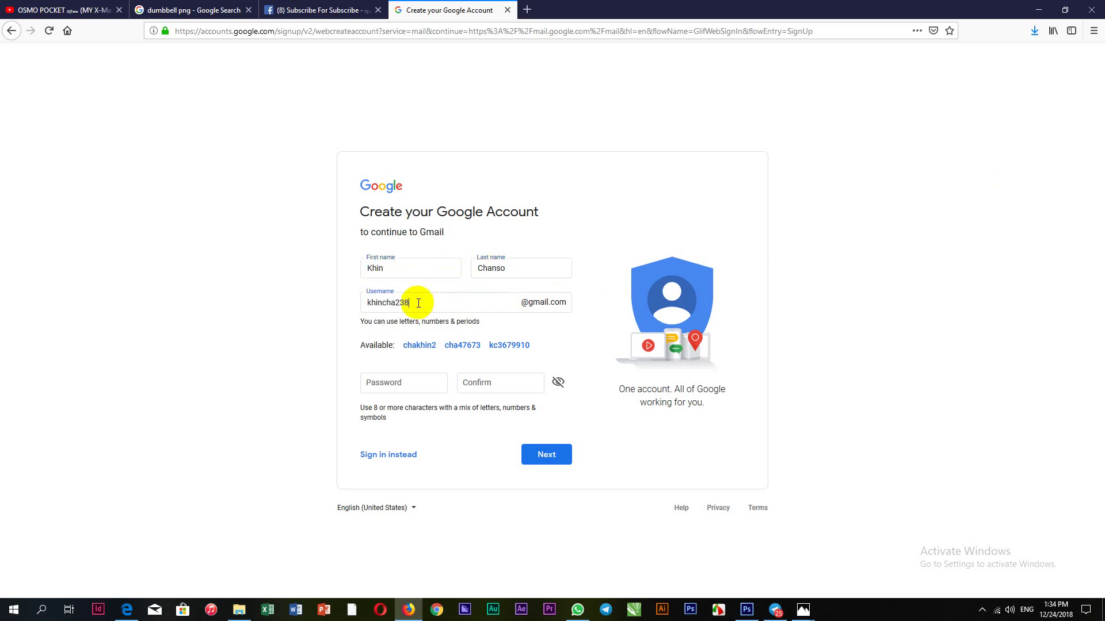
key(BackSpace)
key(BackSpace)
key(BackSpace)
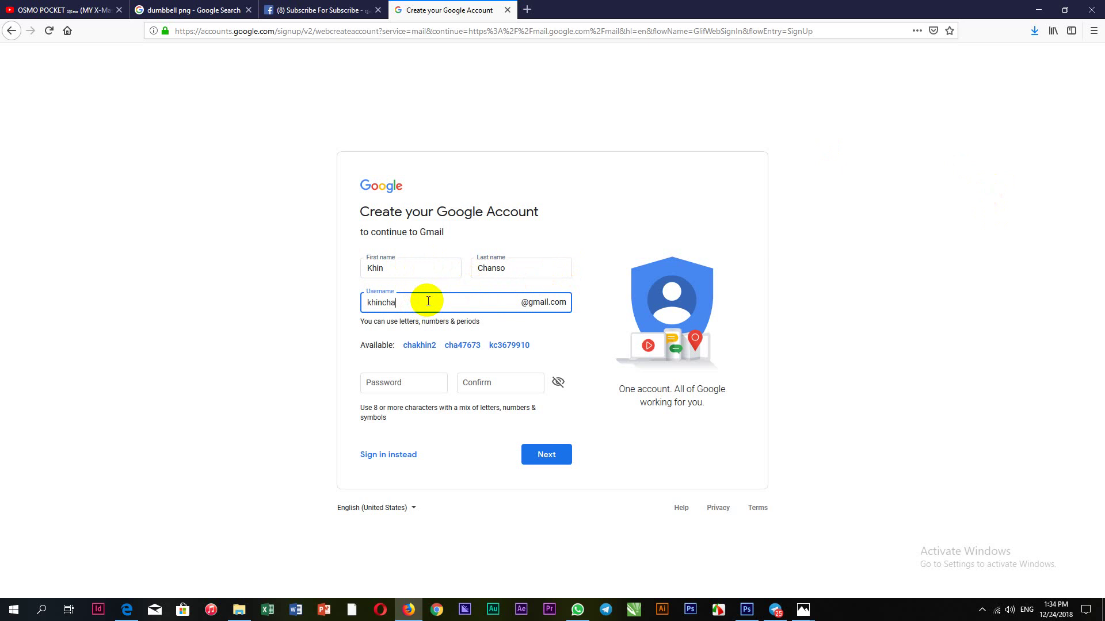
text(nso)
click(878, 348)
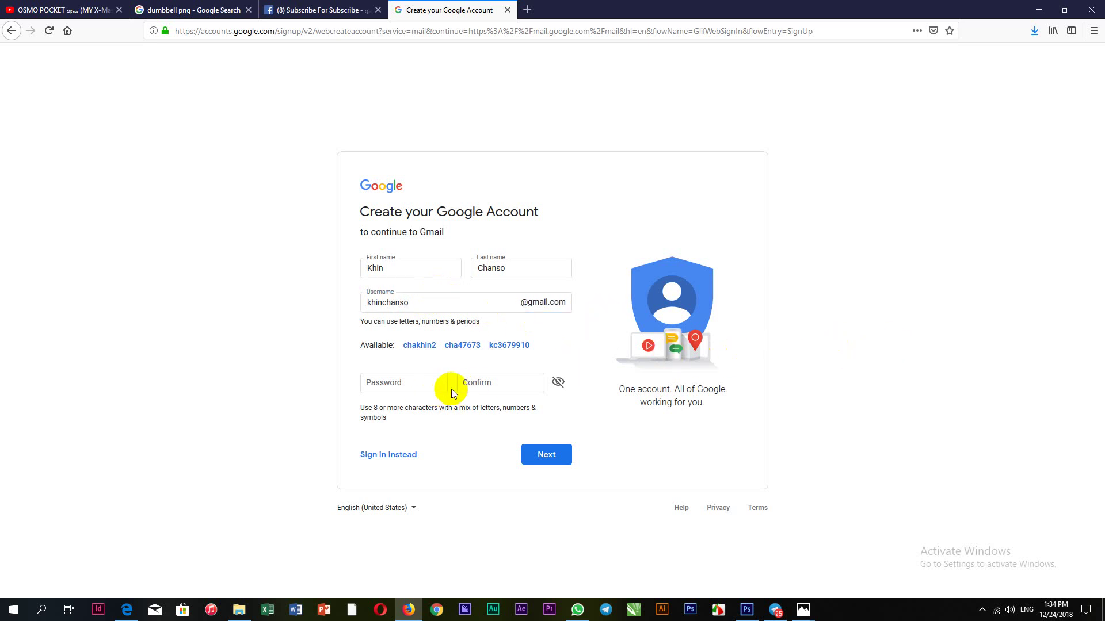
Enter and confirm an account password, then submit the first sign-up page
click(408, 384)
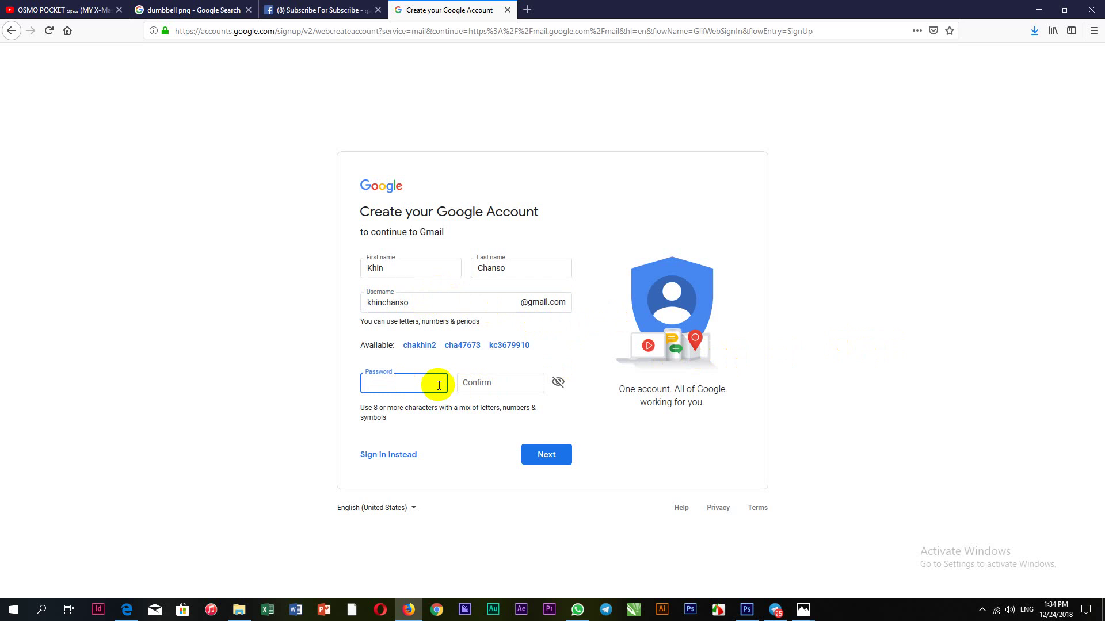
text(••••••••)
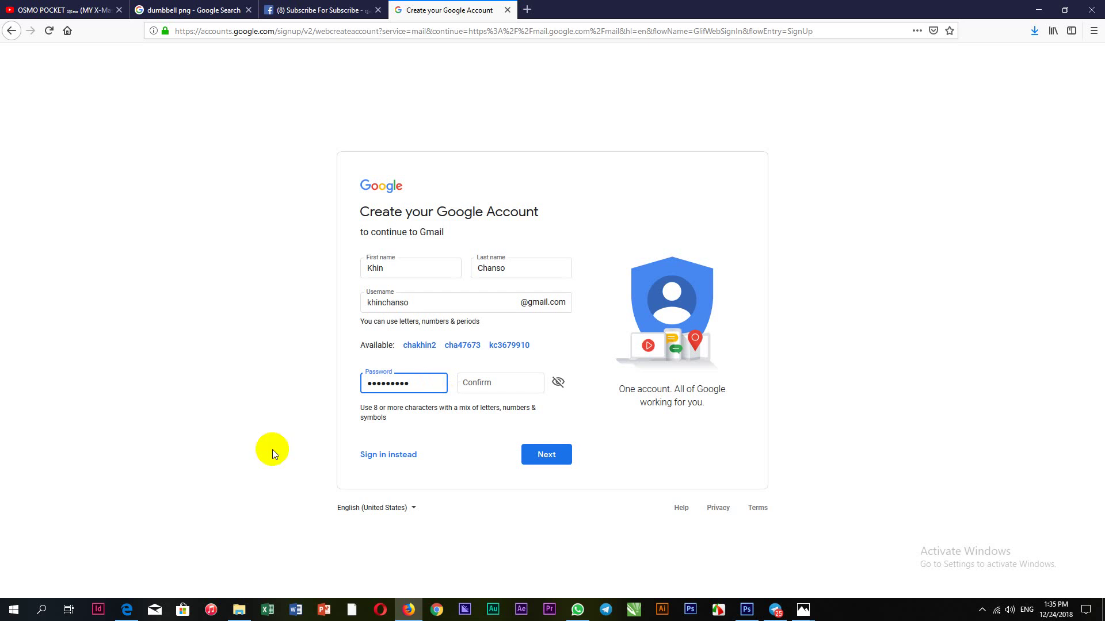
click(467, 384)
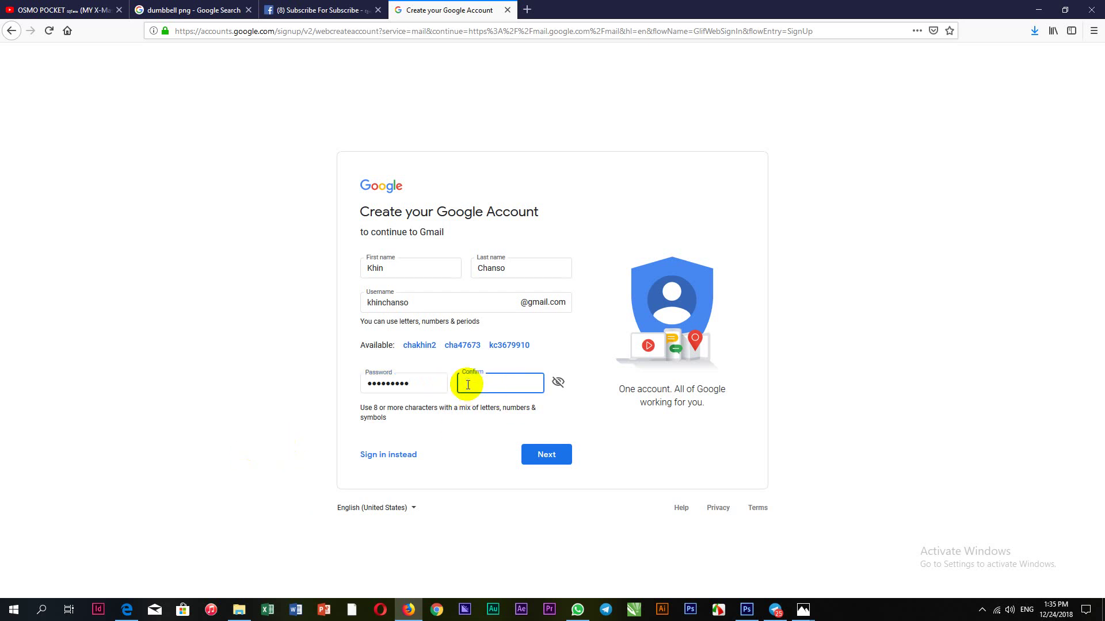
text(•••••••••)
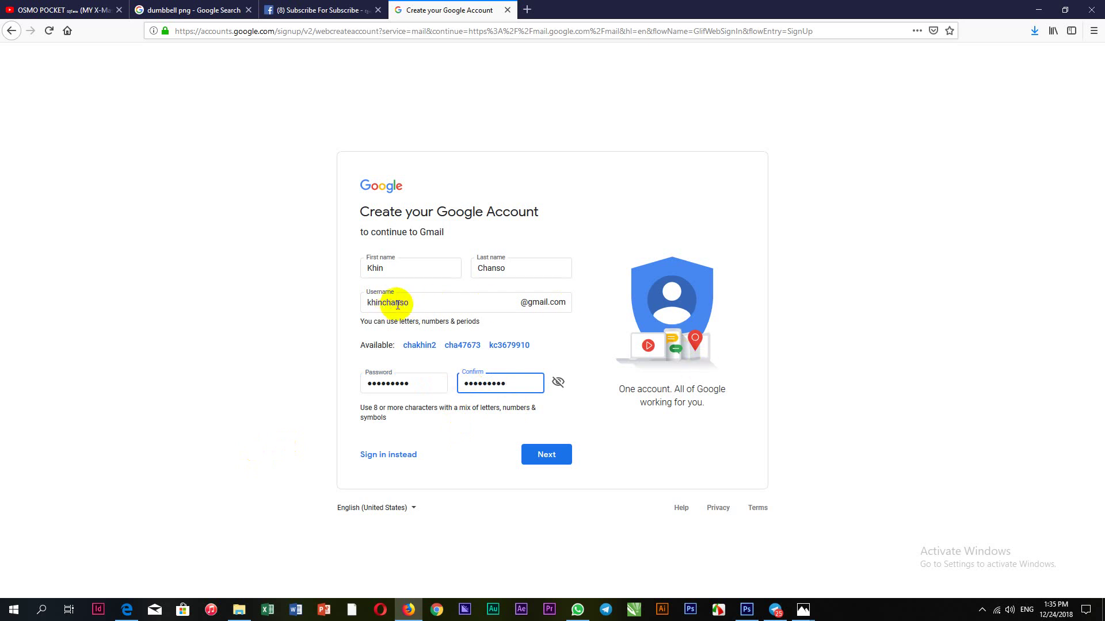
click(547, 459)
Append 168 to the already-taken username
click(543, 457)
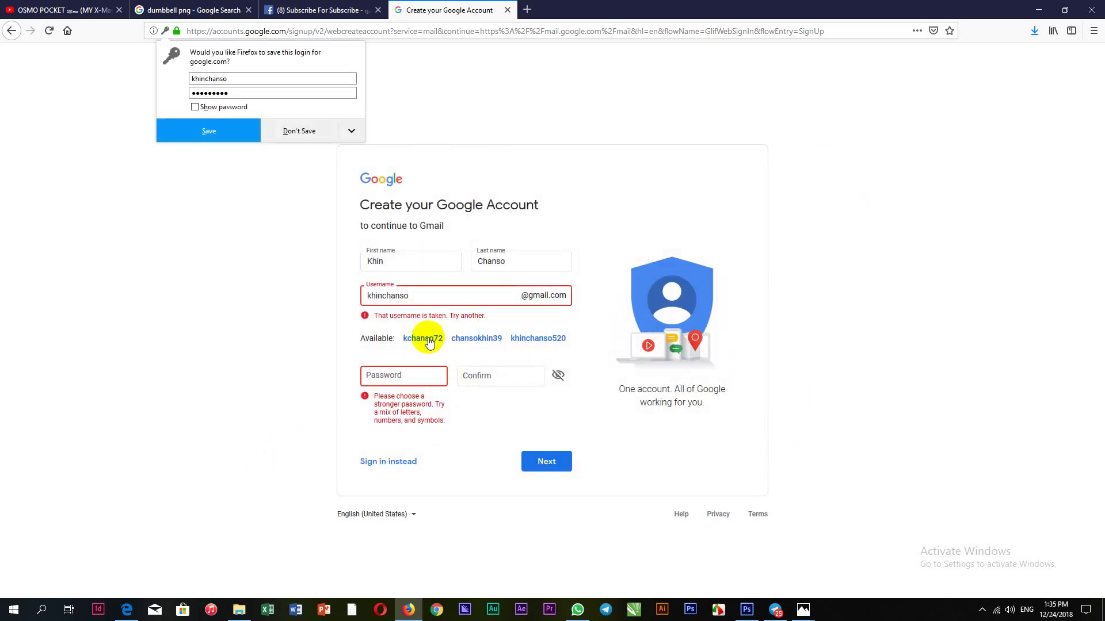
click(424, 294)
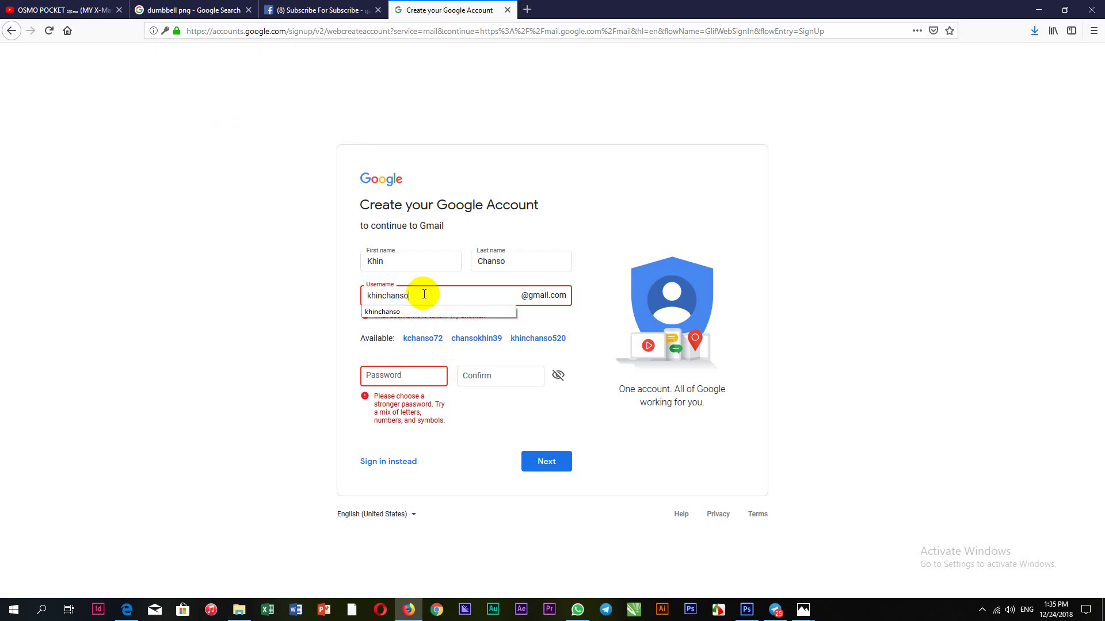
text(168)
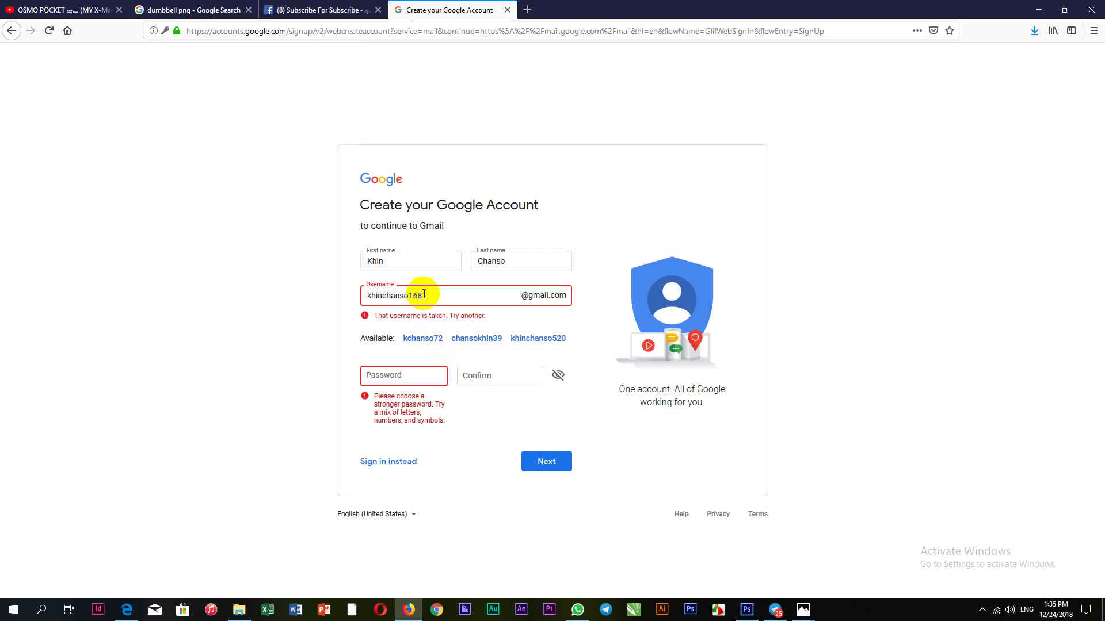
Enter a stronger password in both password fields and submit the corrected details
click(402, 373)
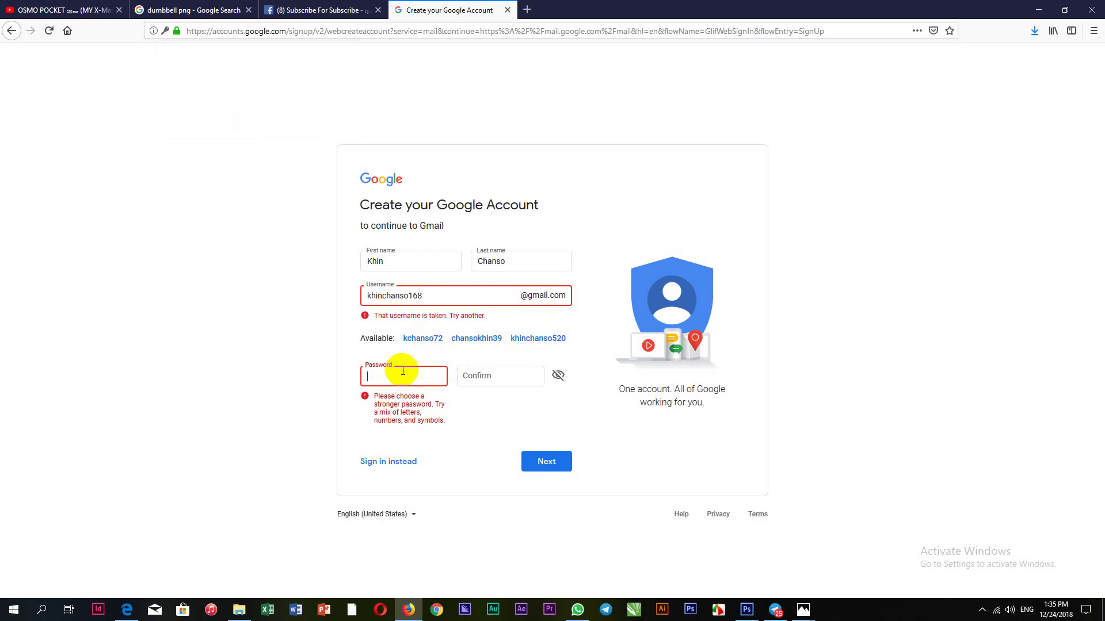
text(•••••••••)
click(504, 370)
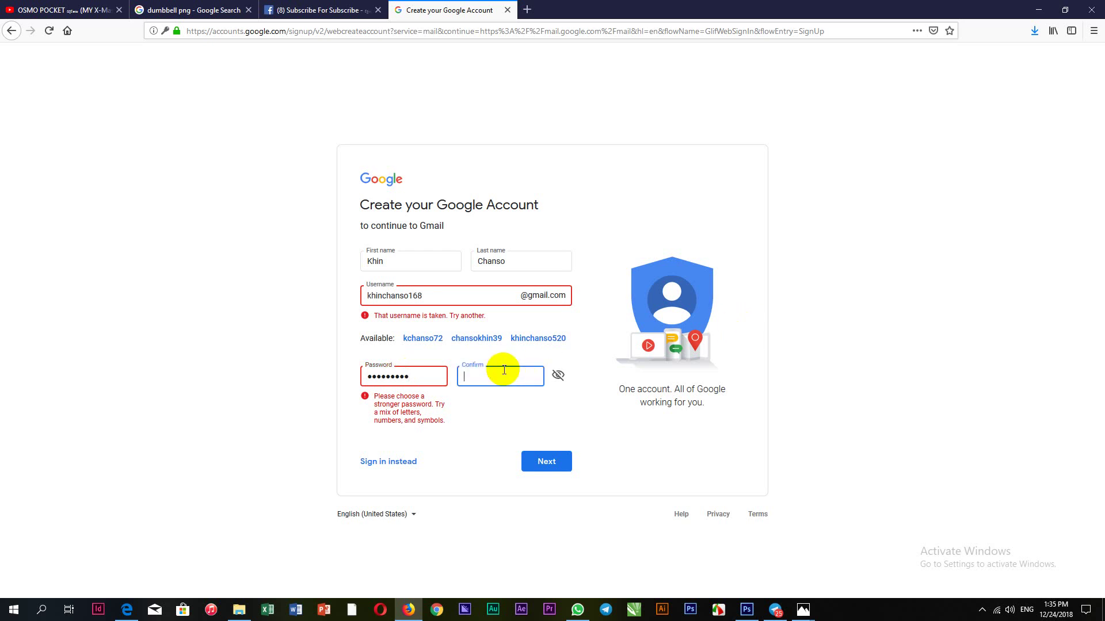
text(•••••••••)
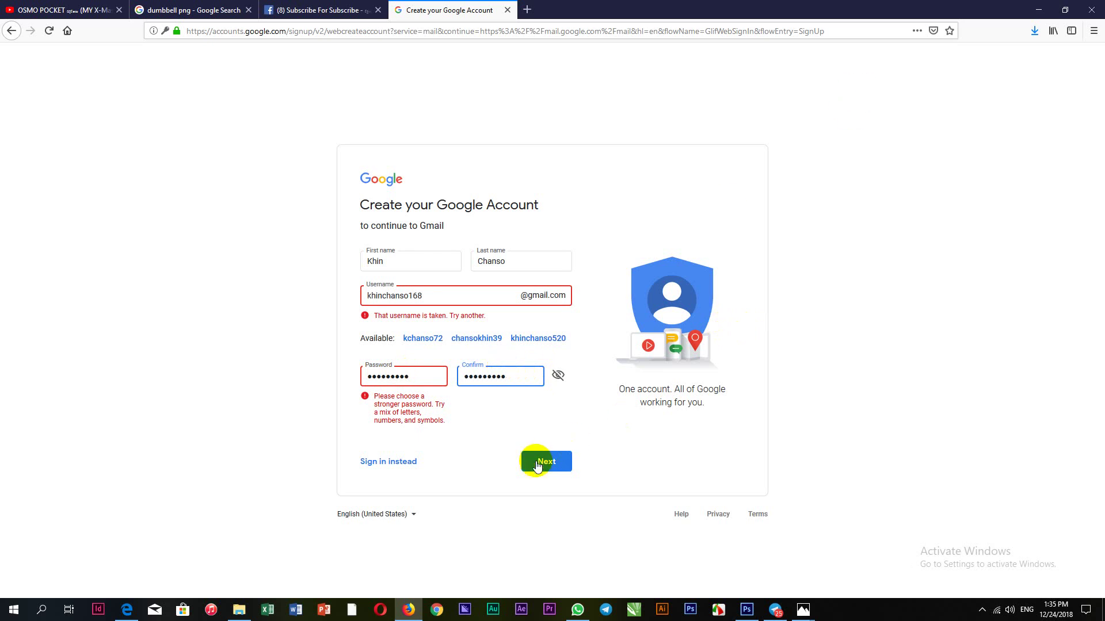
click(541, 461)
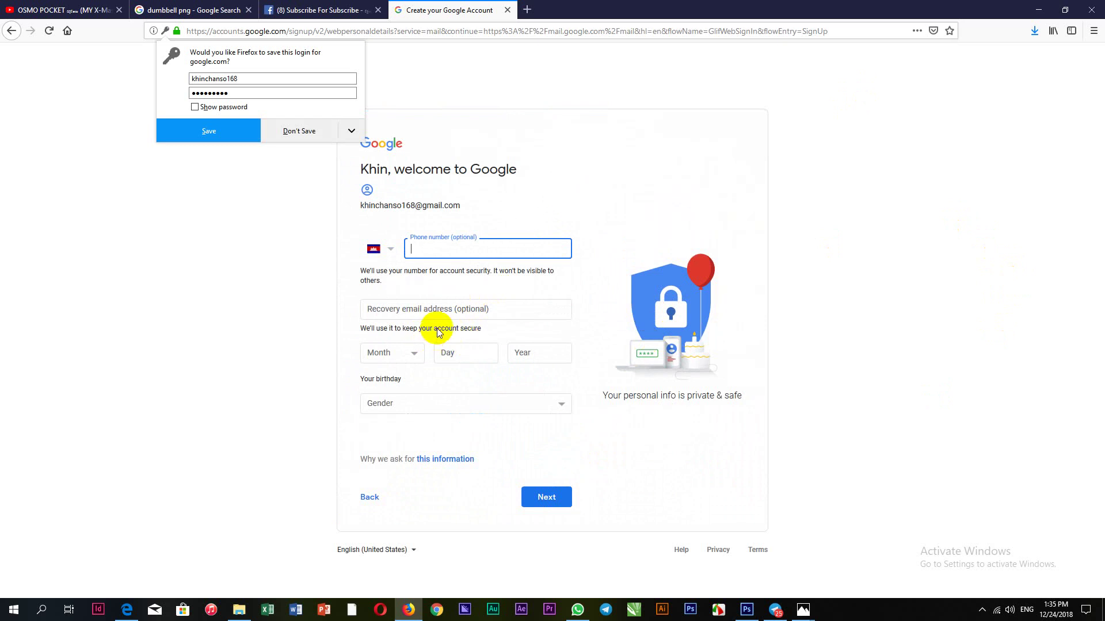
Dismiss Firefox's save-login prompt and enter the backup address in the Recovery email field
click(507, 310)
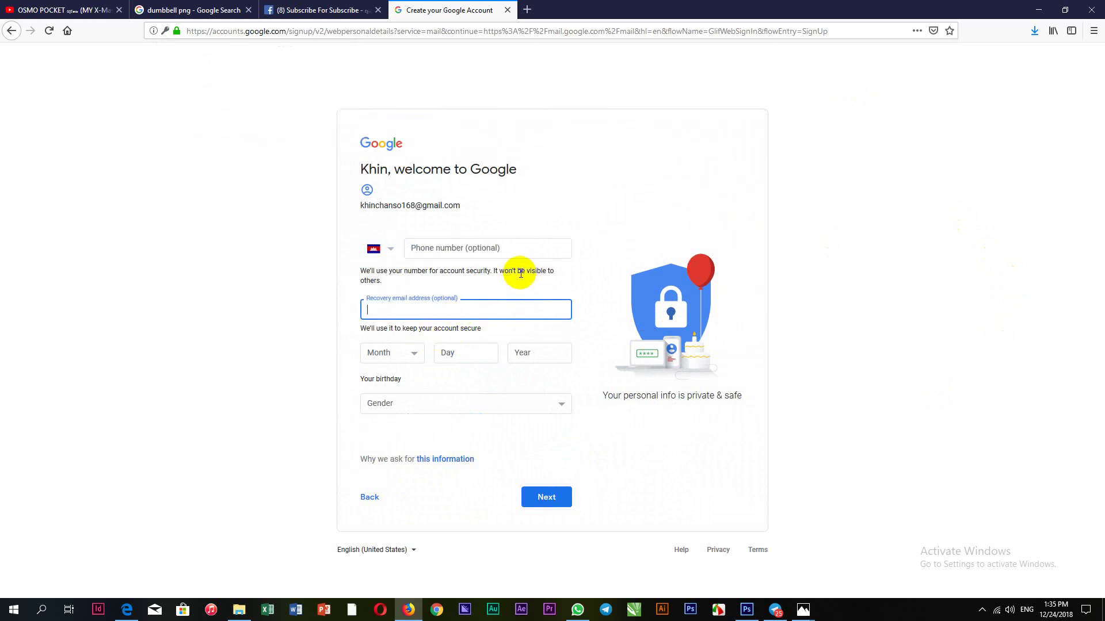
click(506, 249)
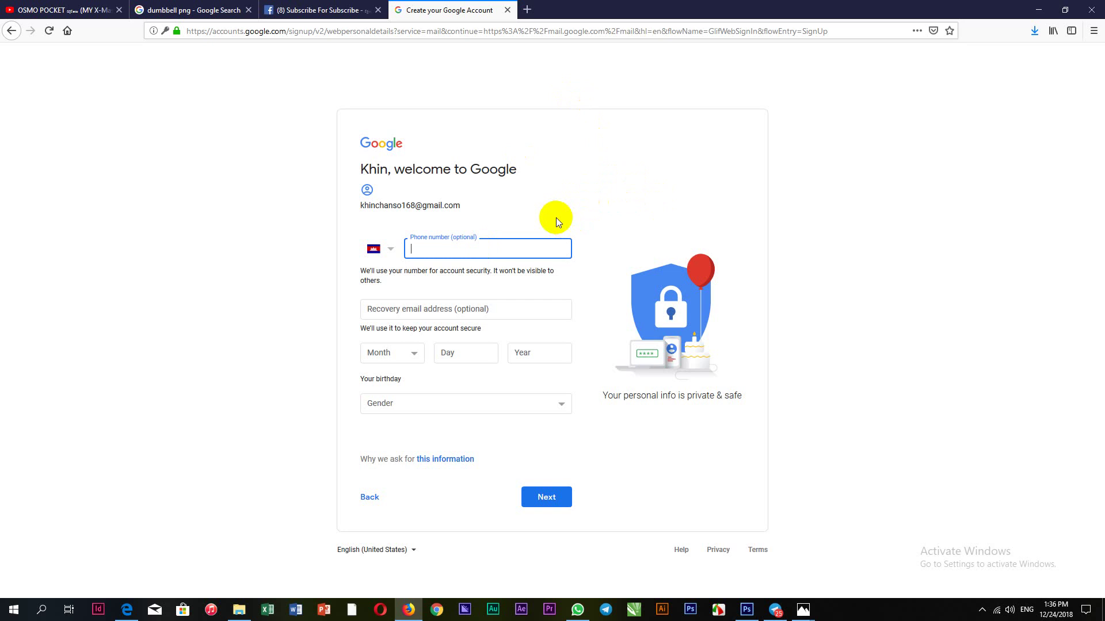
click(488, 311)
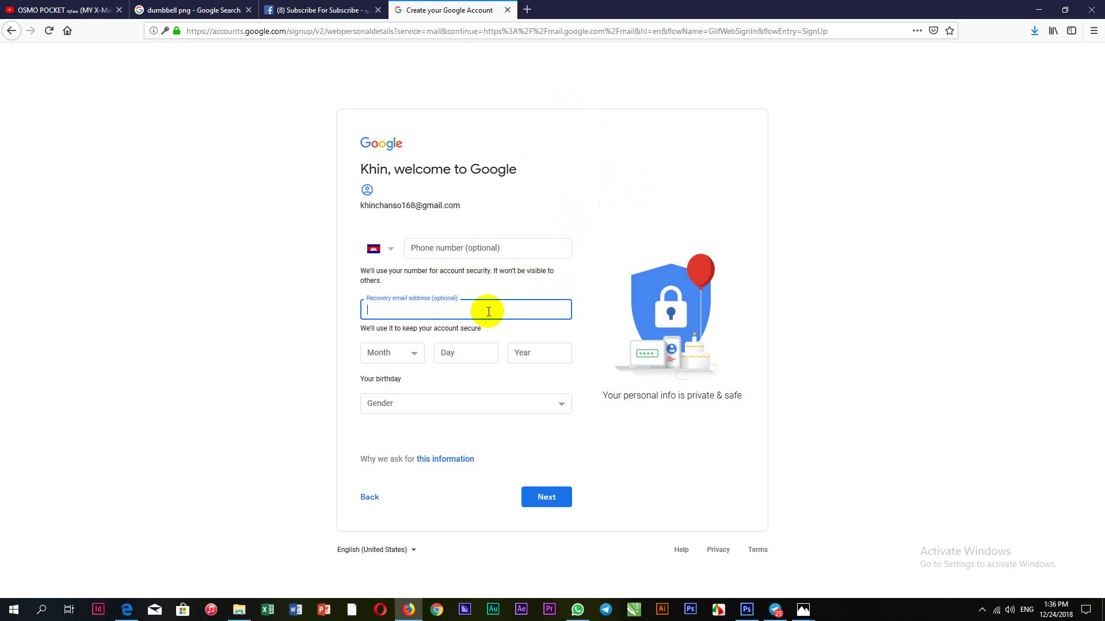
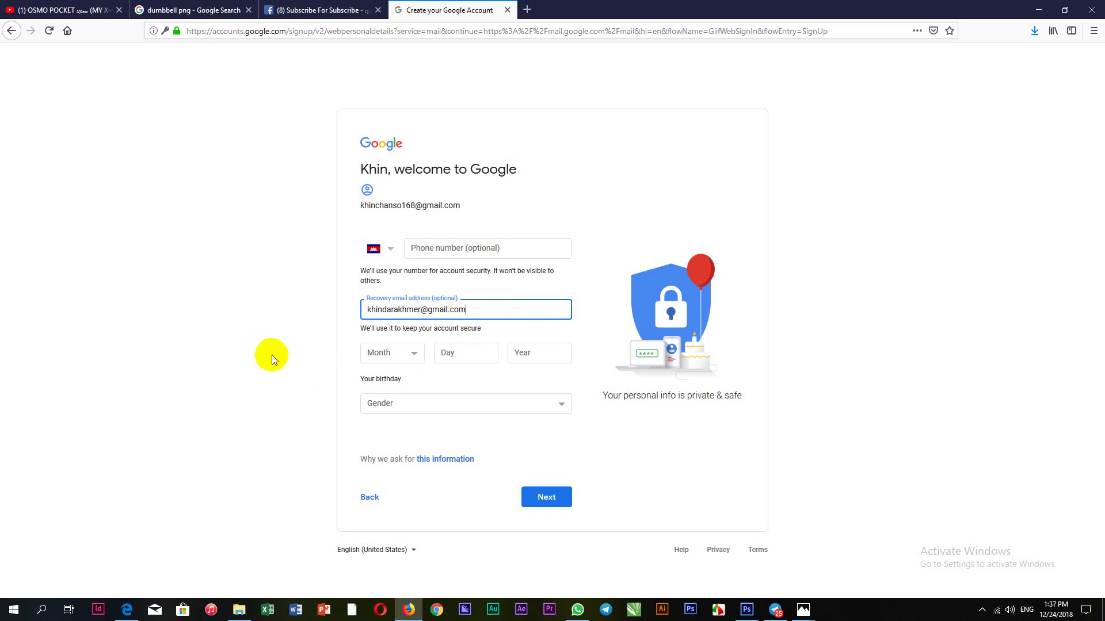
Set the birthday to March 12, 1992
click(414, 354)
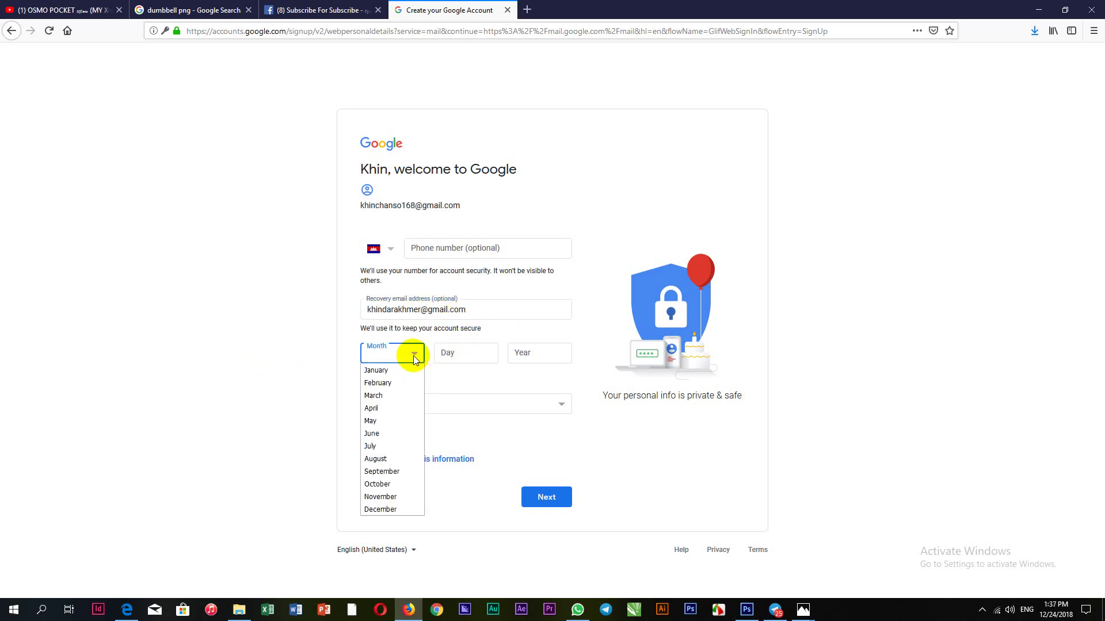
click(385, 371)
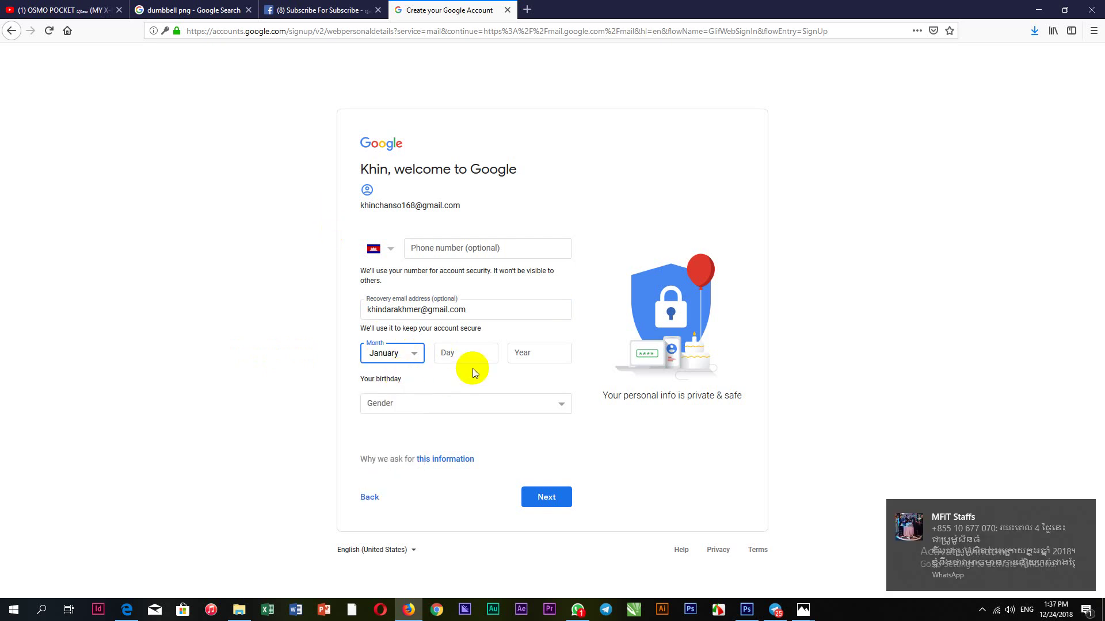
click(488, 350)
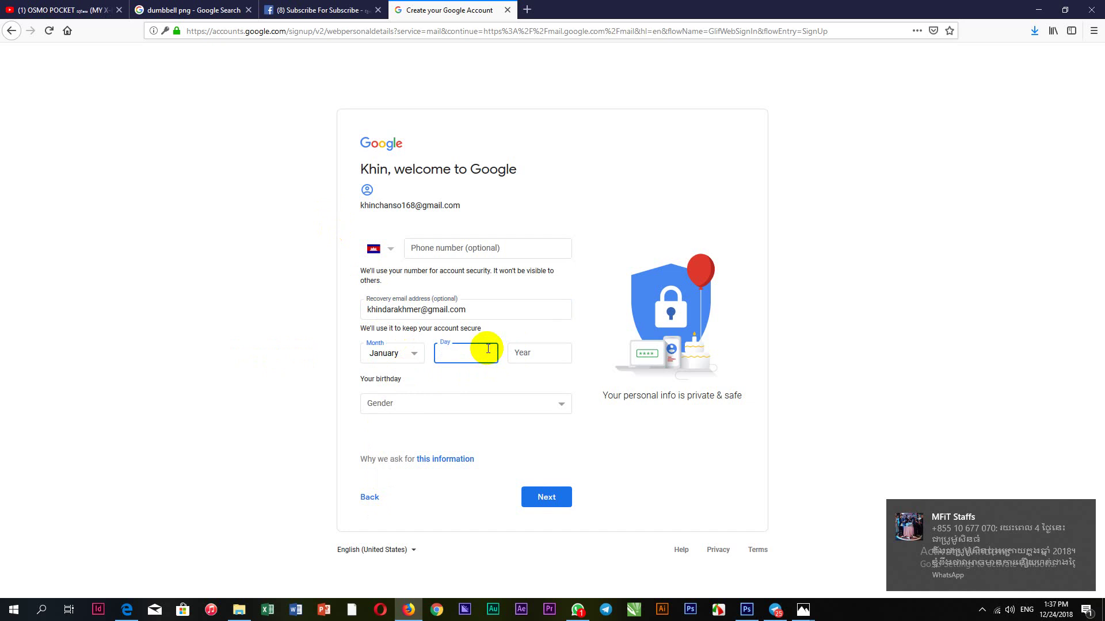
text(1)
click(530, 351)
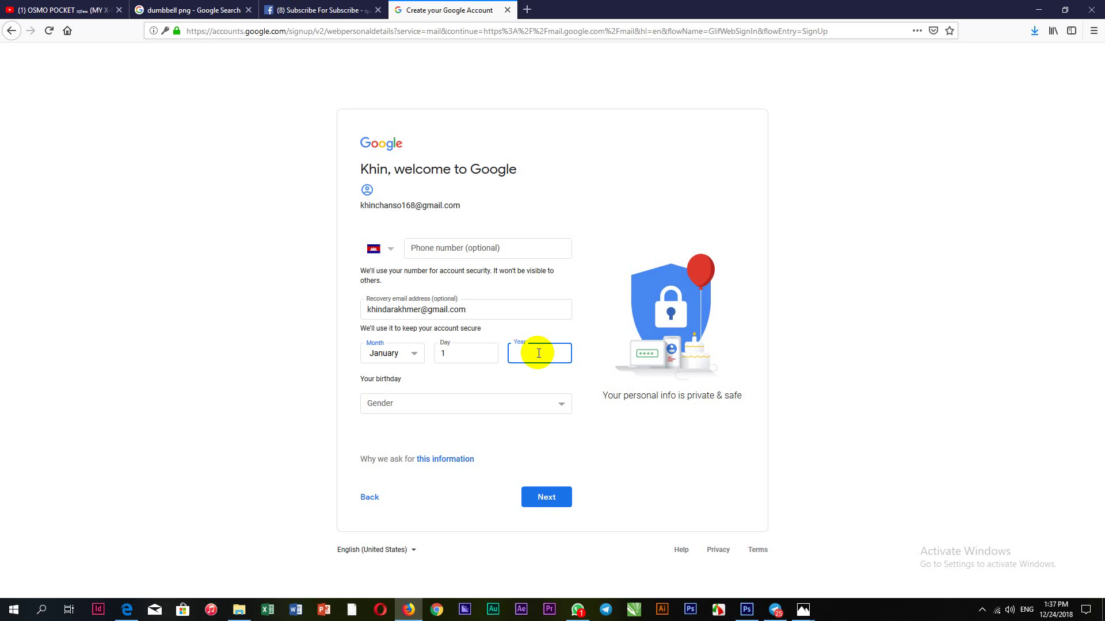
text(992)
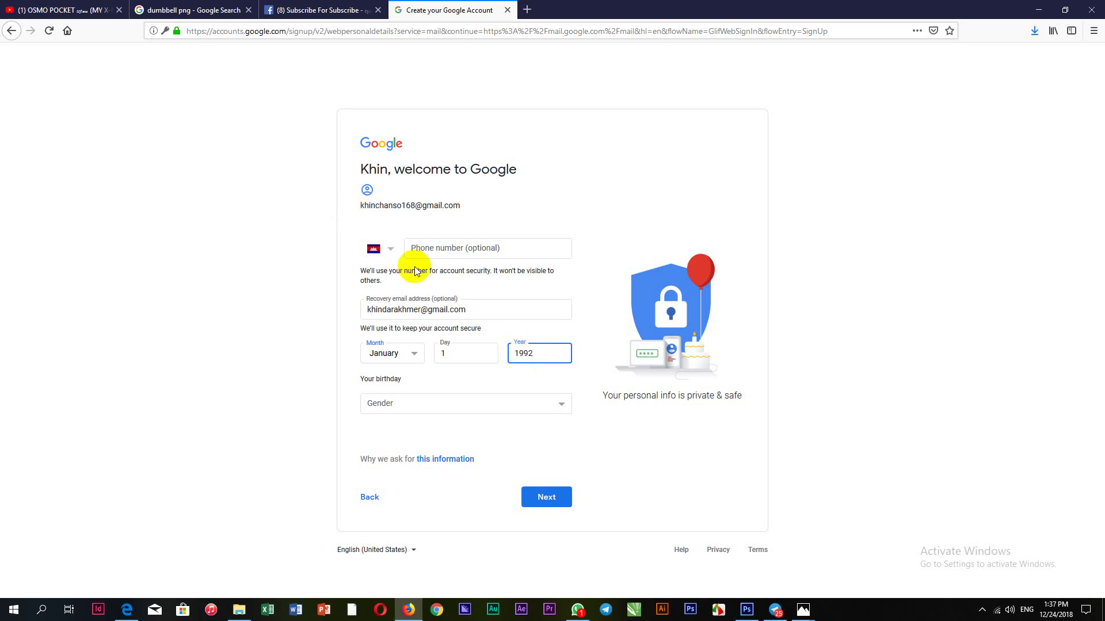
click(452, 357)
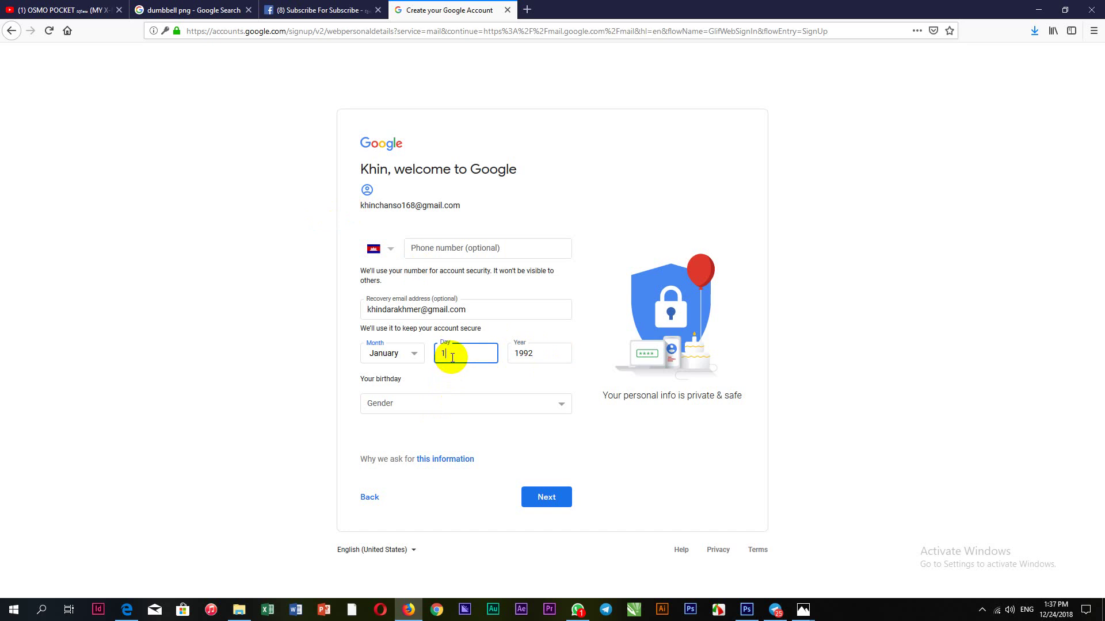
text(2)
click(412, 354)
click(394, 396)
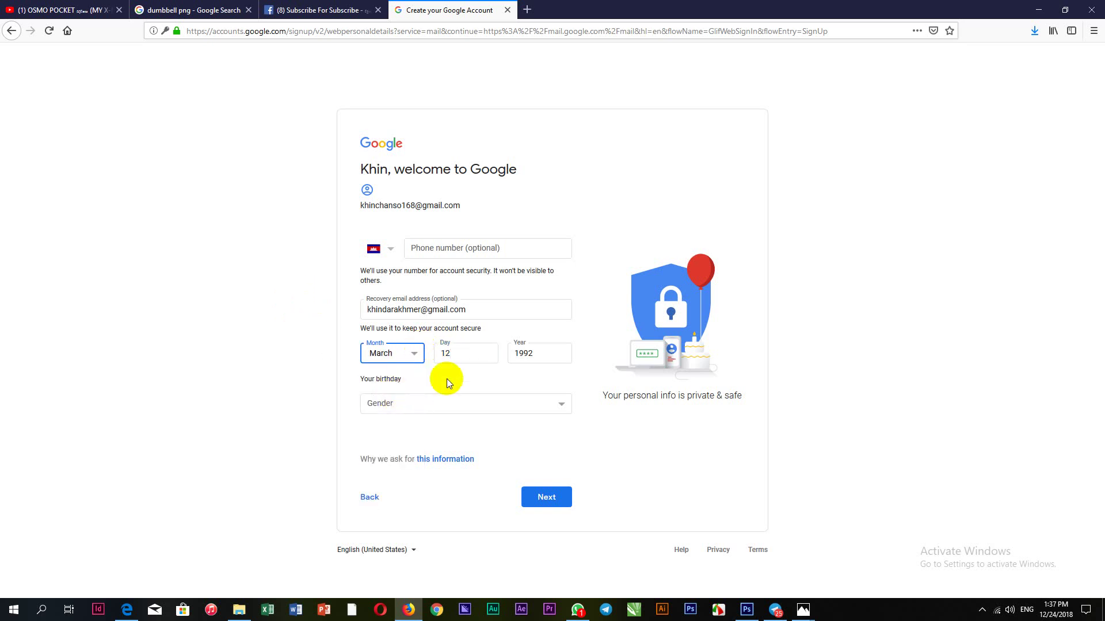
Choose Female as gender, add a phone number, and continue to verification
click(401, 403)
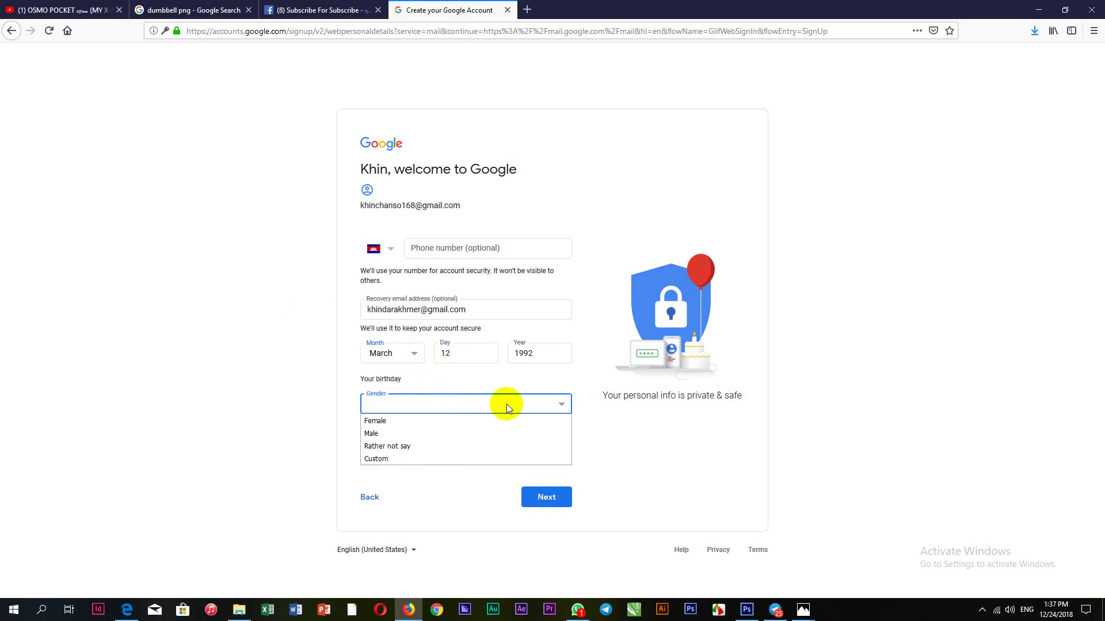
click(418, 421)
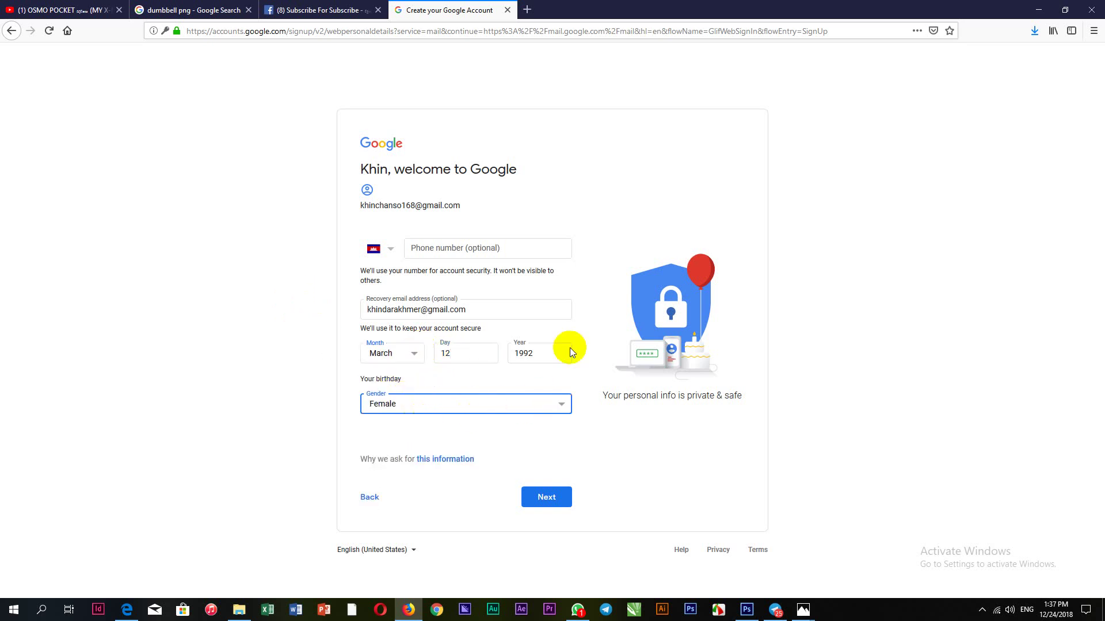
click(501, 248)
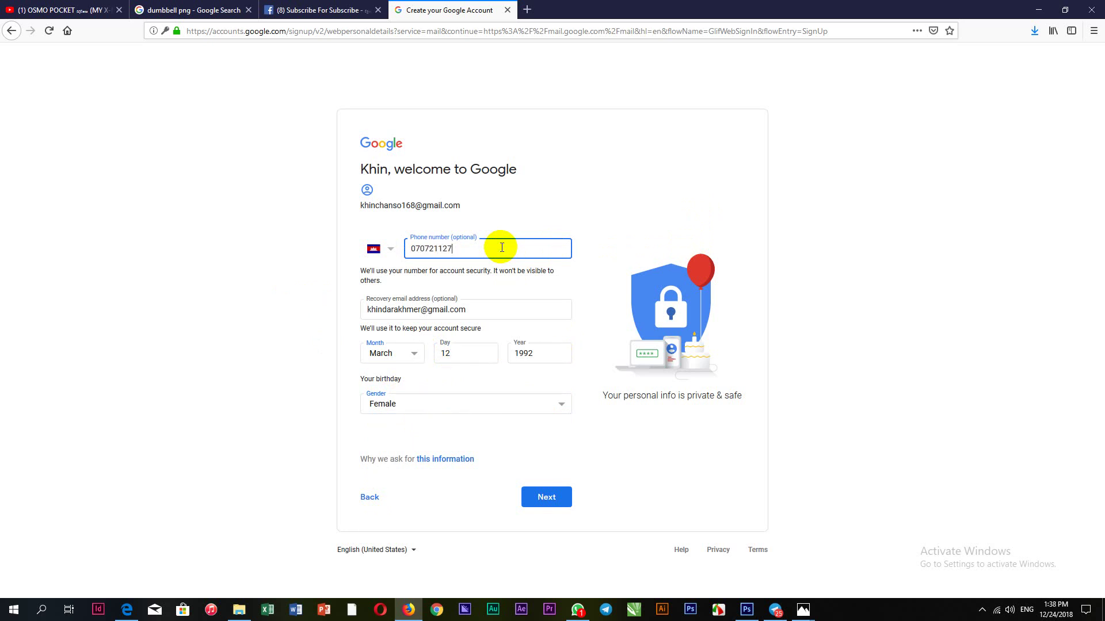
click(554, 498)
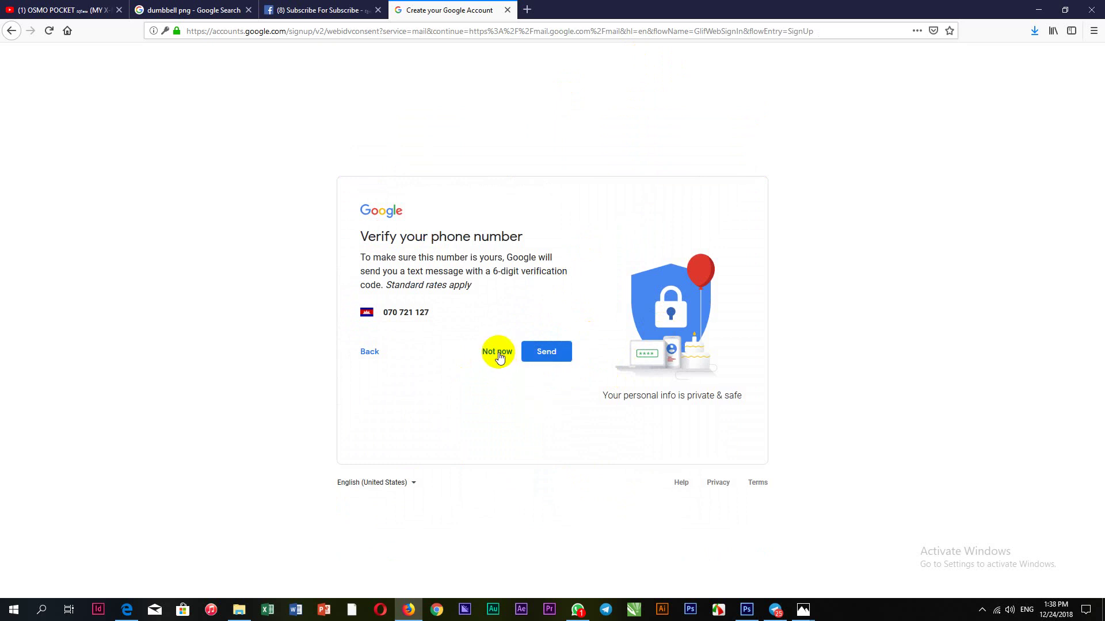
Skip phone verification and agree to the Privacy and Terms to create the account
click(499, 353)
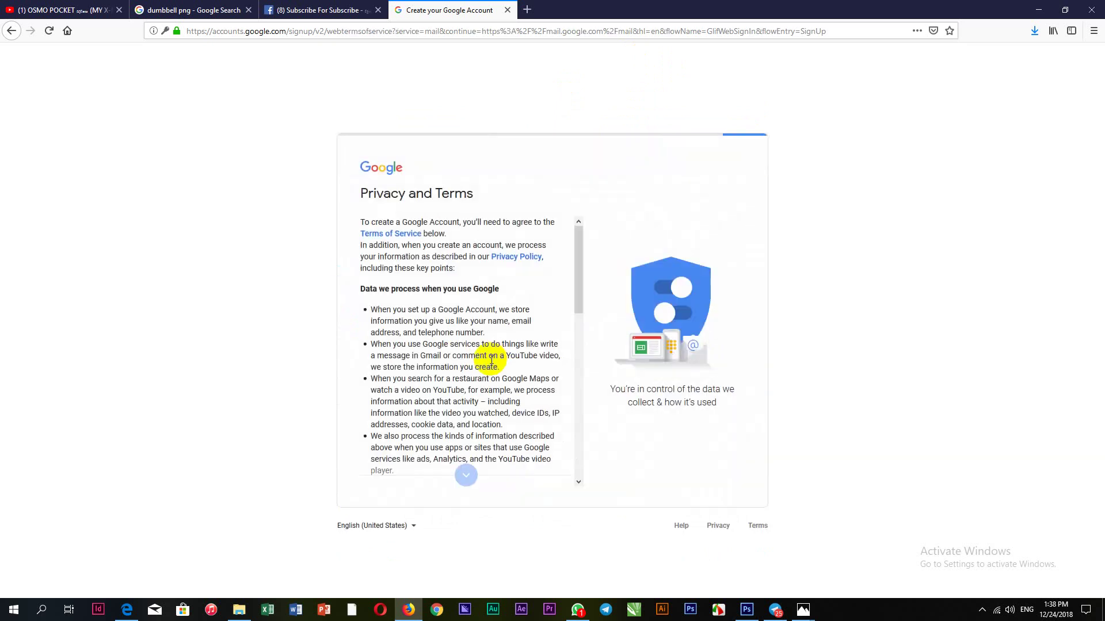
scroll(500, 472, down, 10)
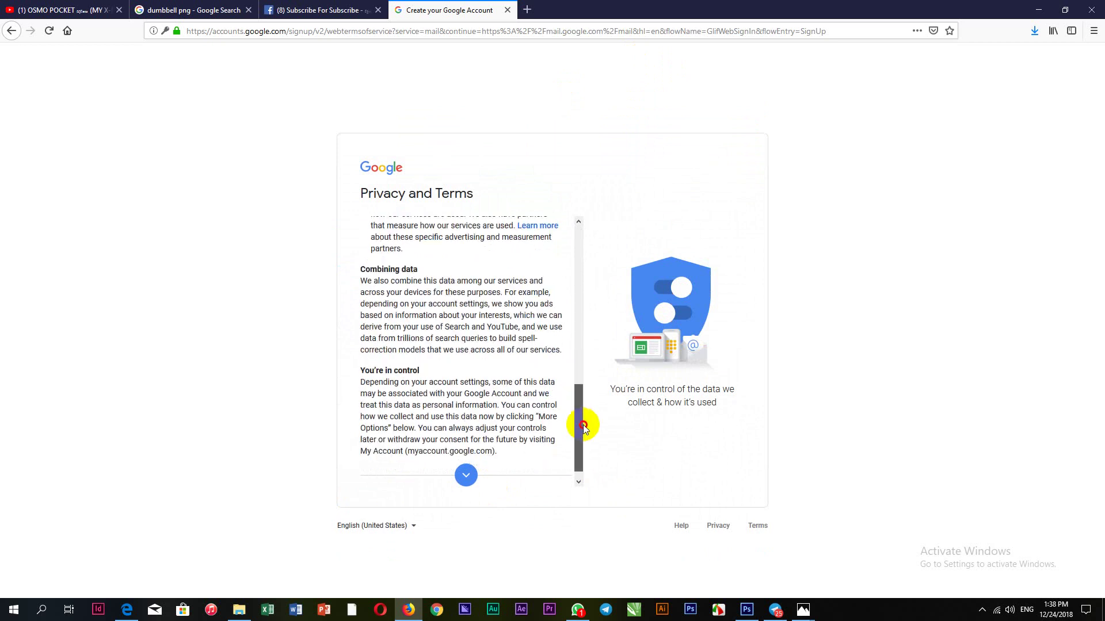
drag(582, 425, 582, 448)
click(548, 478)
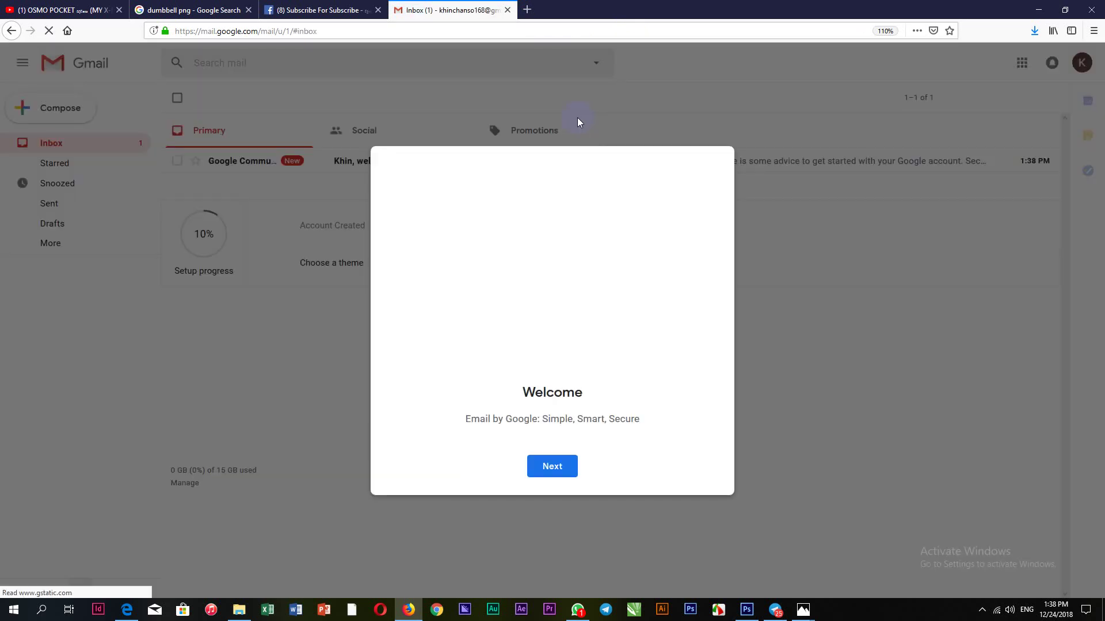
Close the Welcome and Choose a view dialogs and open the welcome email
click(567, 471)
click(555, 465)
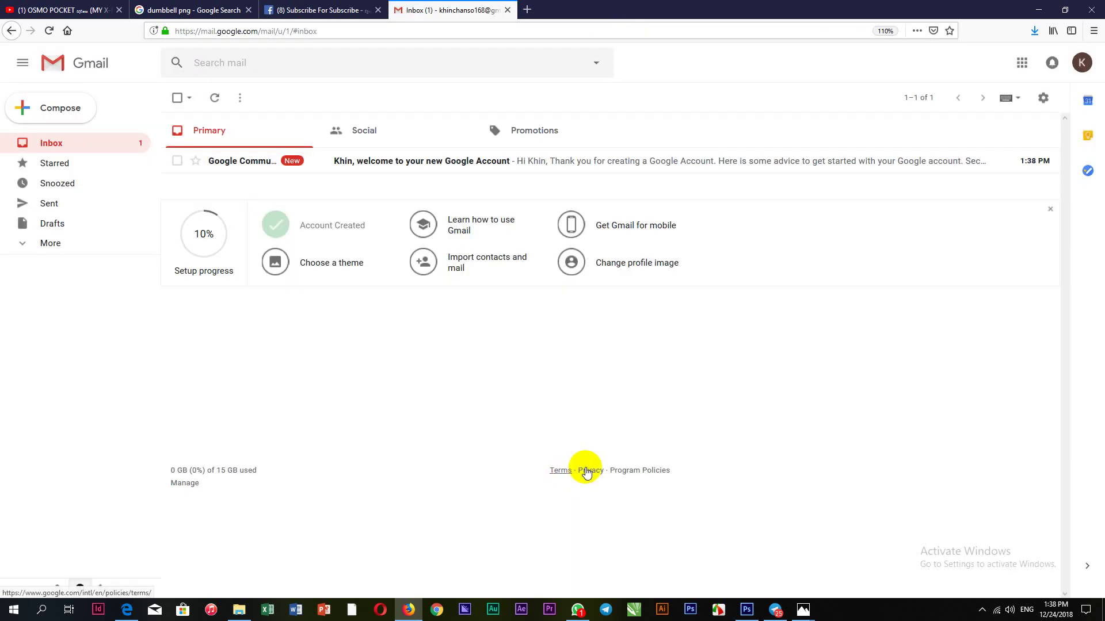
click(322, 166)
scroll(690, 346, down, 4)
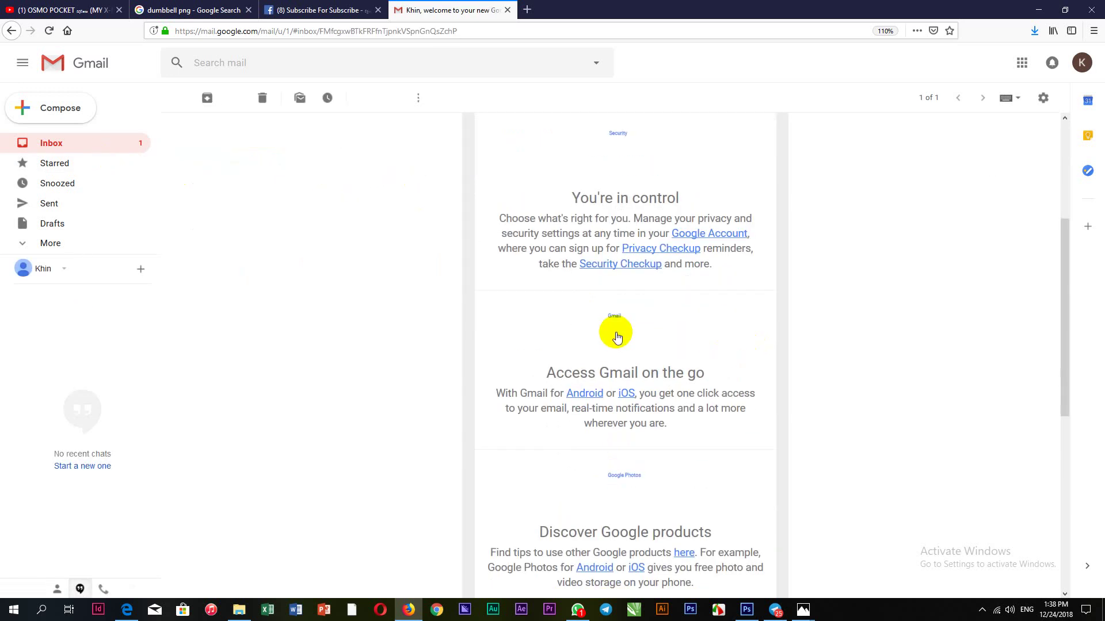
scroll(660, 336, up, 4)
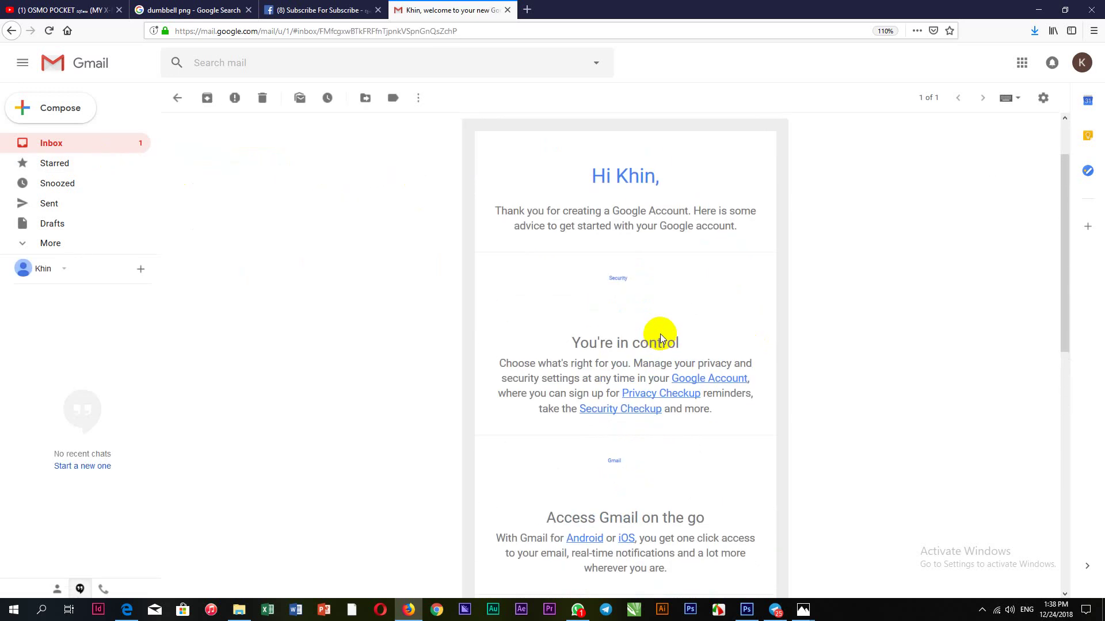
Check Starred, then reopen the Google Community Team welcome email after briefly switching browser tabs
click(58, 163)
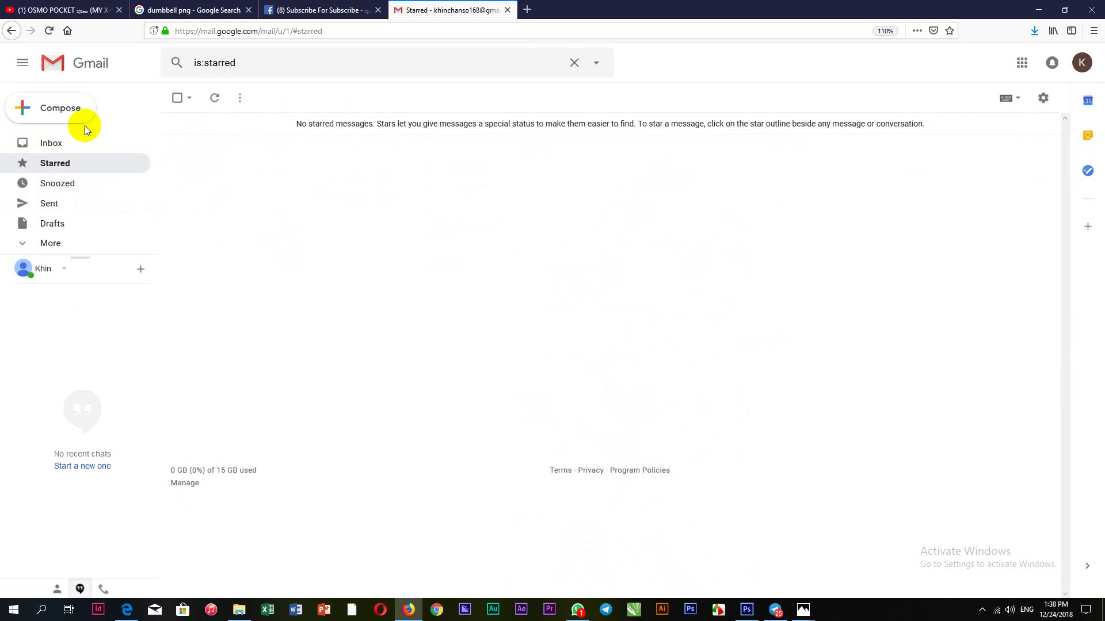
click(51, 144)
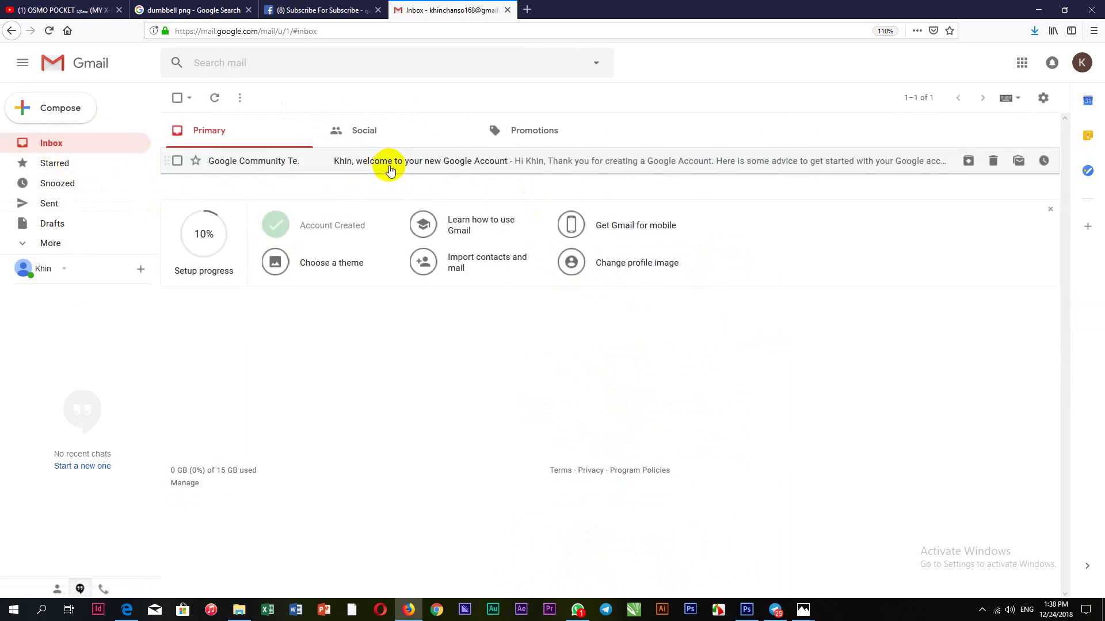
click(382, 158)
scroll(662, 265, down, 5)
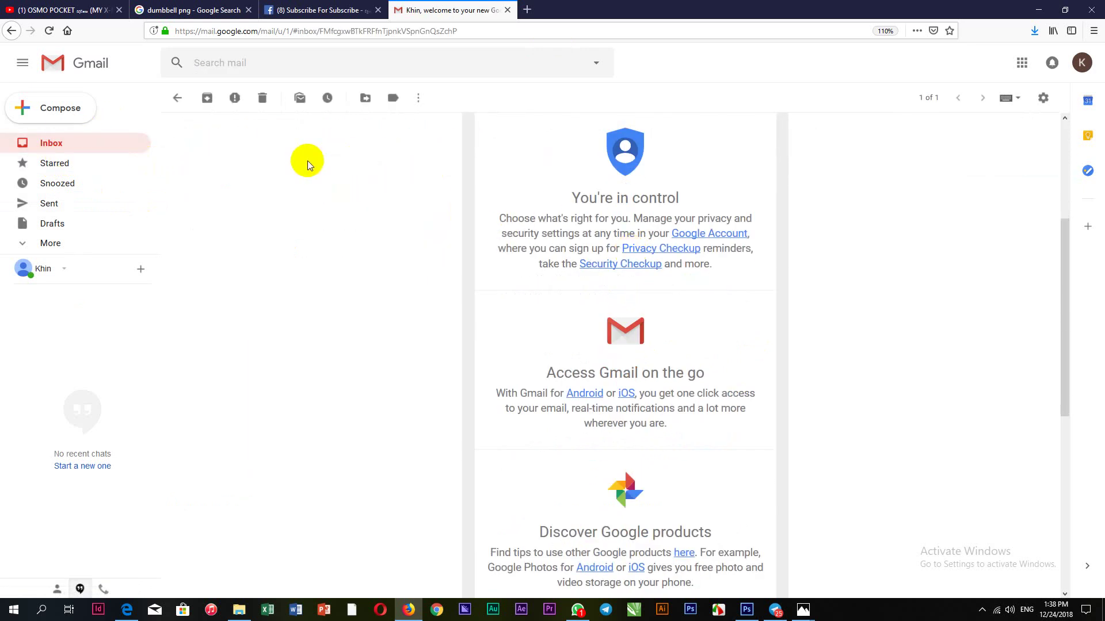
scroll(322, 155, up, 5)
click(343, 10)
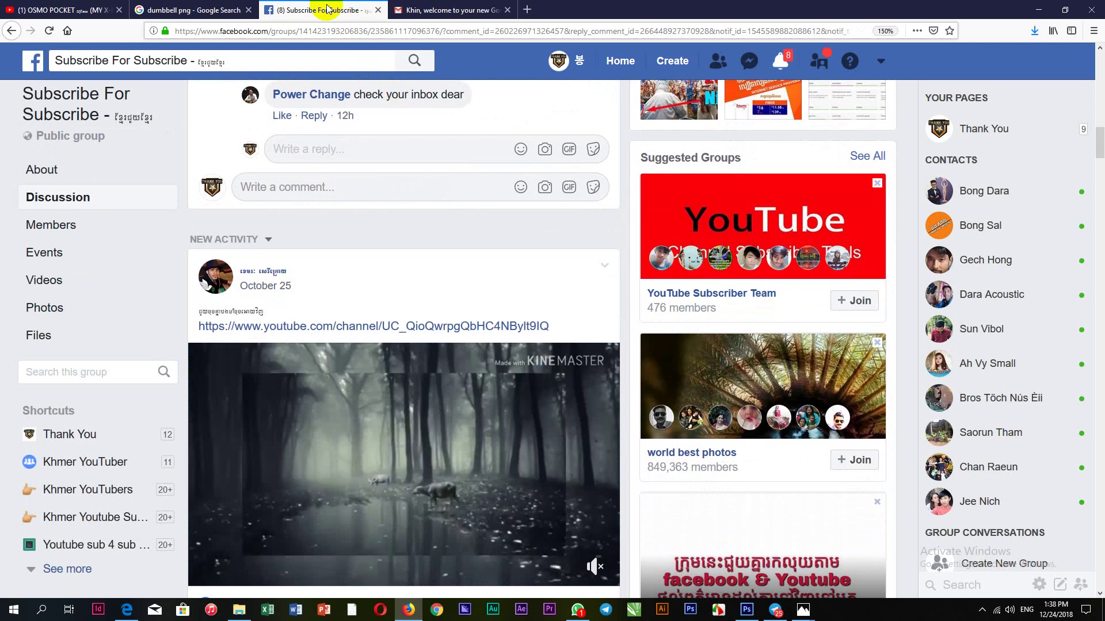
click(440, 9)
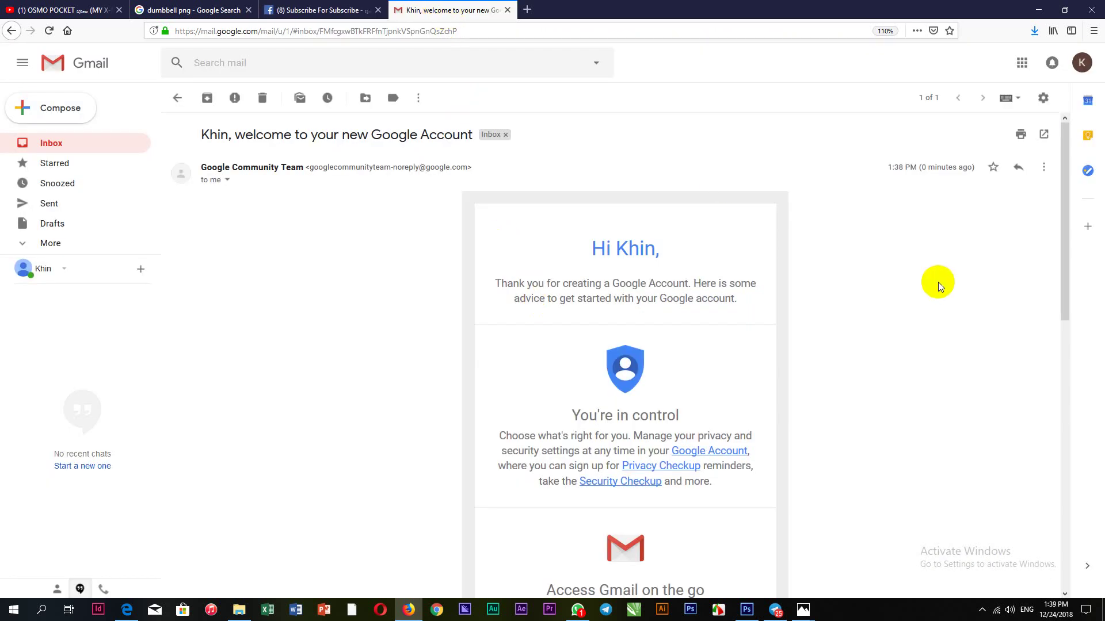